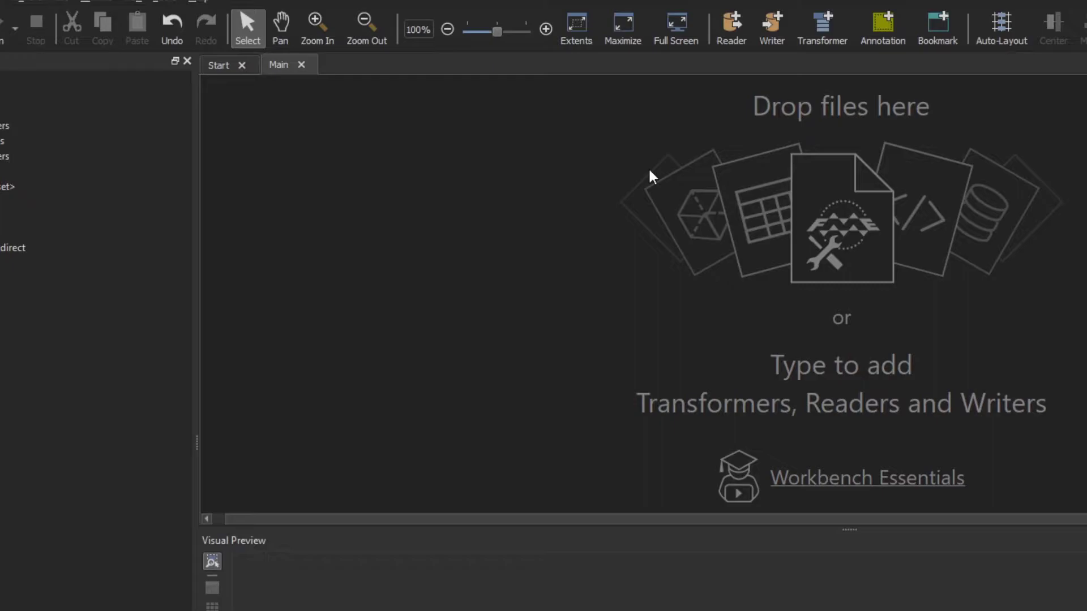
# Add an Apache Parquet reader for userdata1.parquet and inspect its records as a table
pyautogui.write('parque')
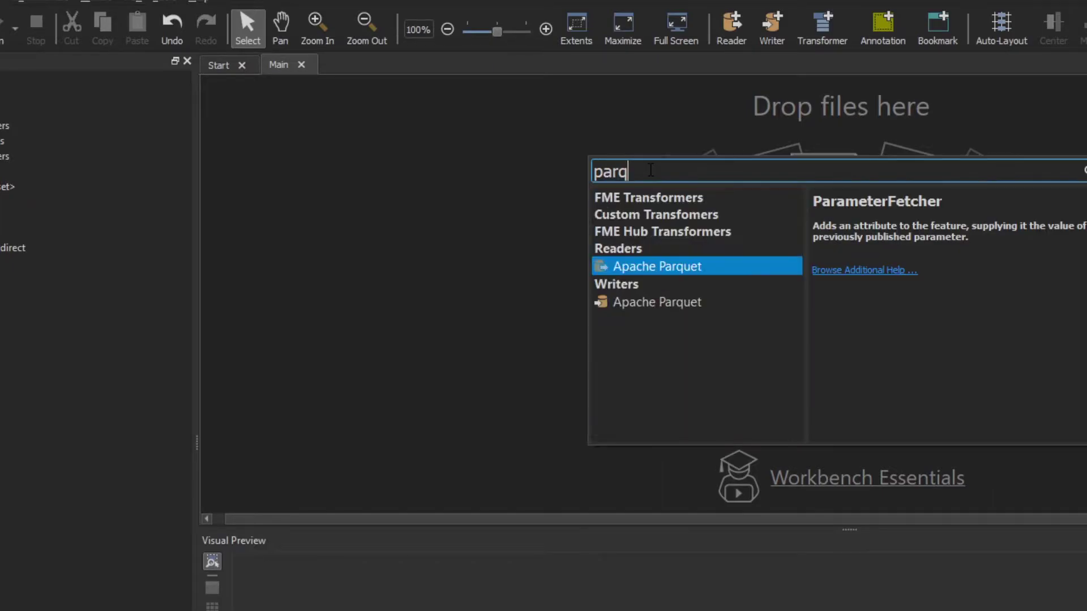
pyautogui.doubleClick(638, 268)
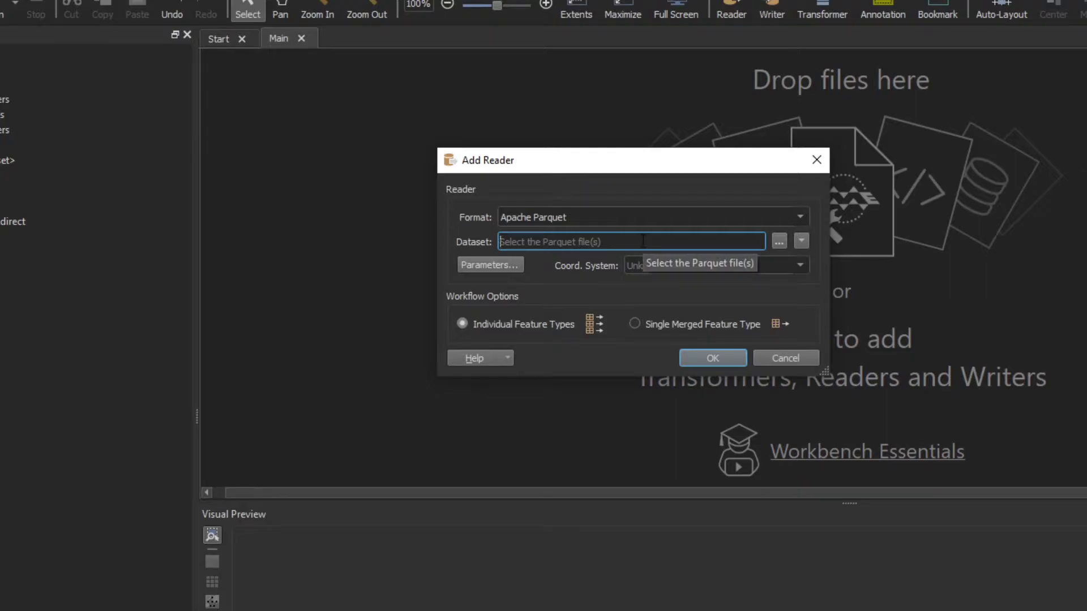
pyautogui.click(780, 241)
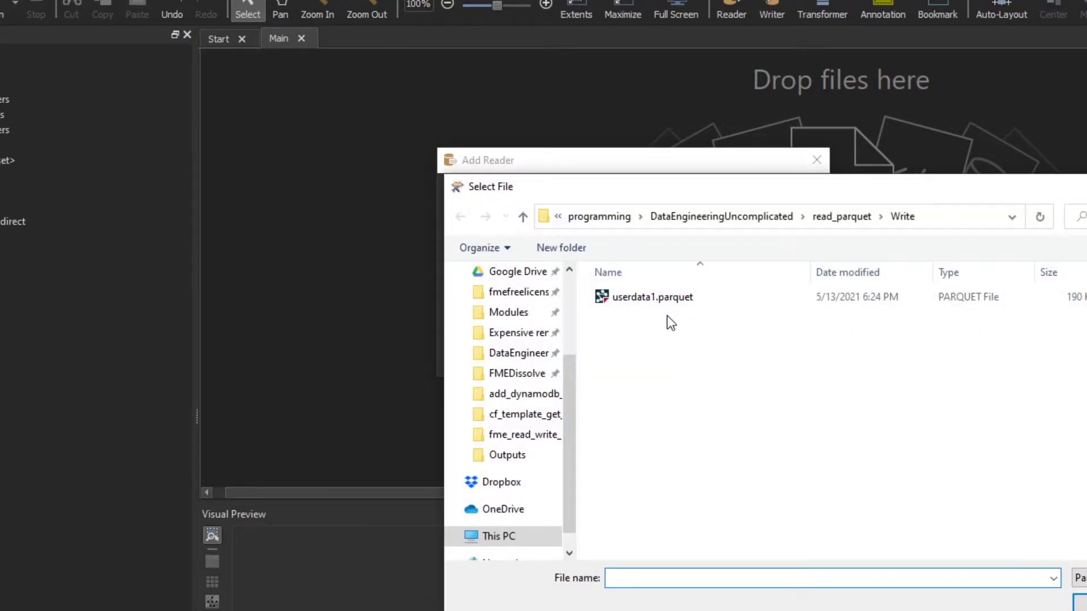
pyautogui.doubleClick(635, 303)
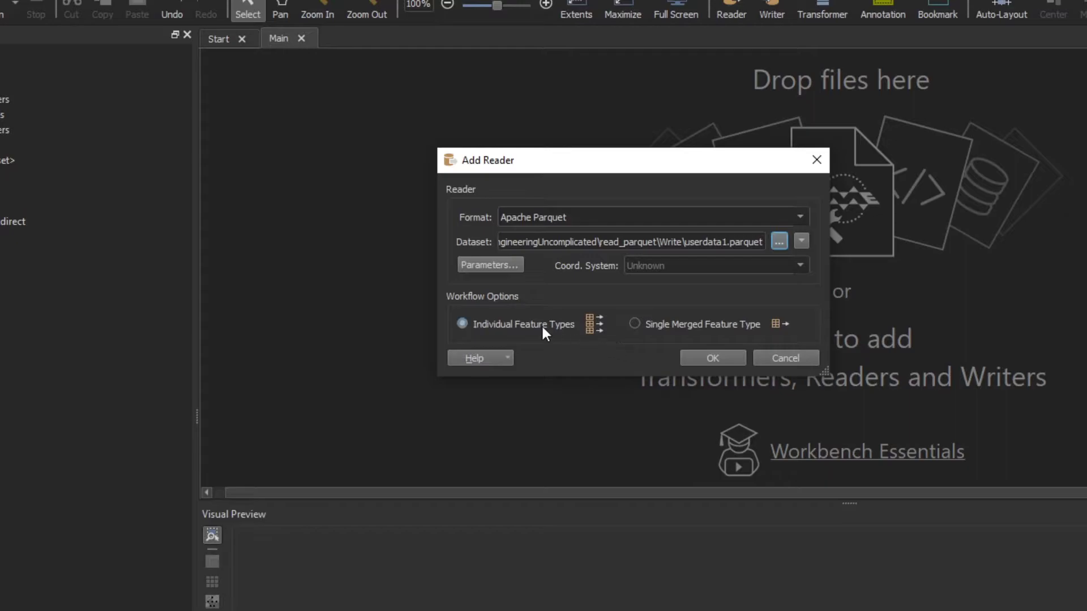
pyautogui.click(705, 357)
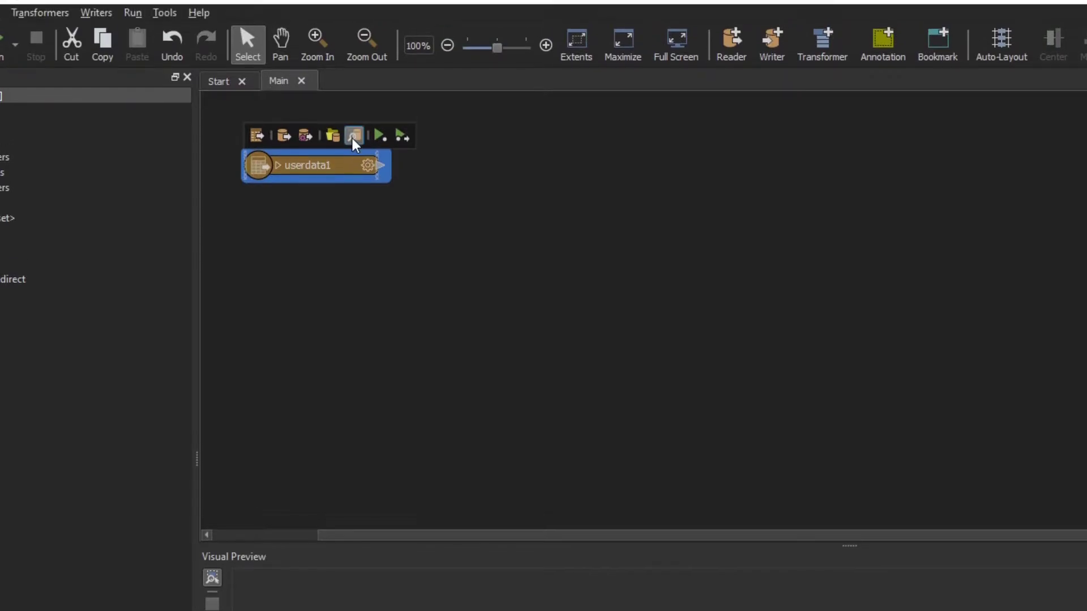
pyautogui.click(352, 136)
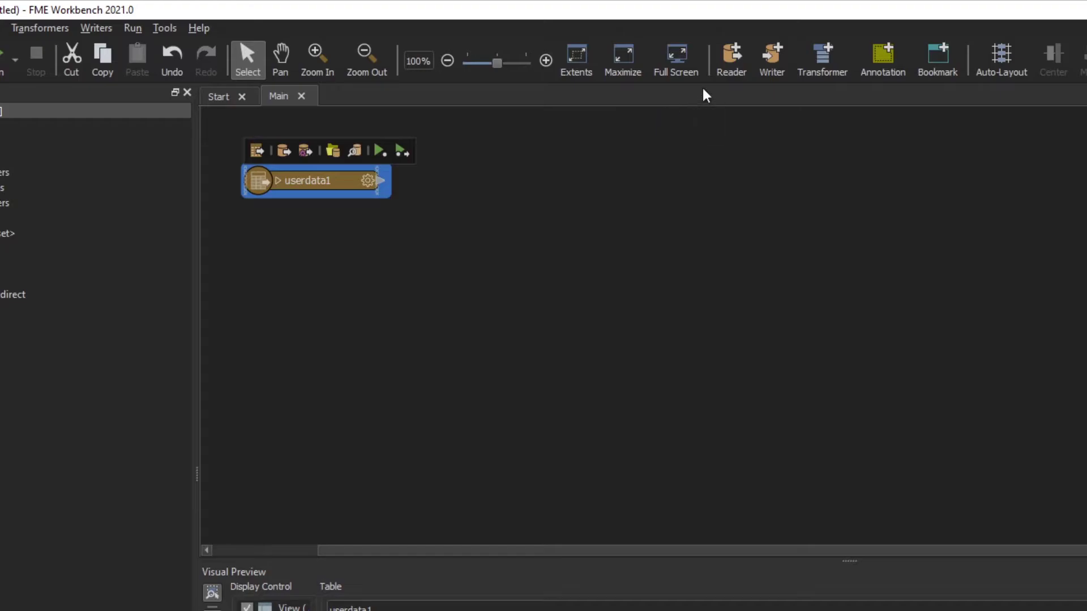
# Add a Parquet reader with a single merged feature type reading the whole Write folder
pyautogui.click(729, 62)
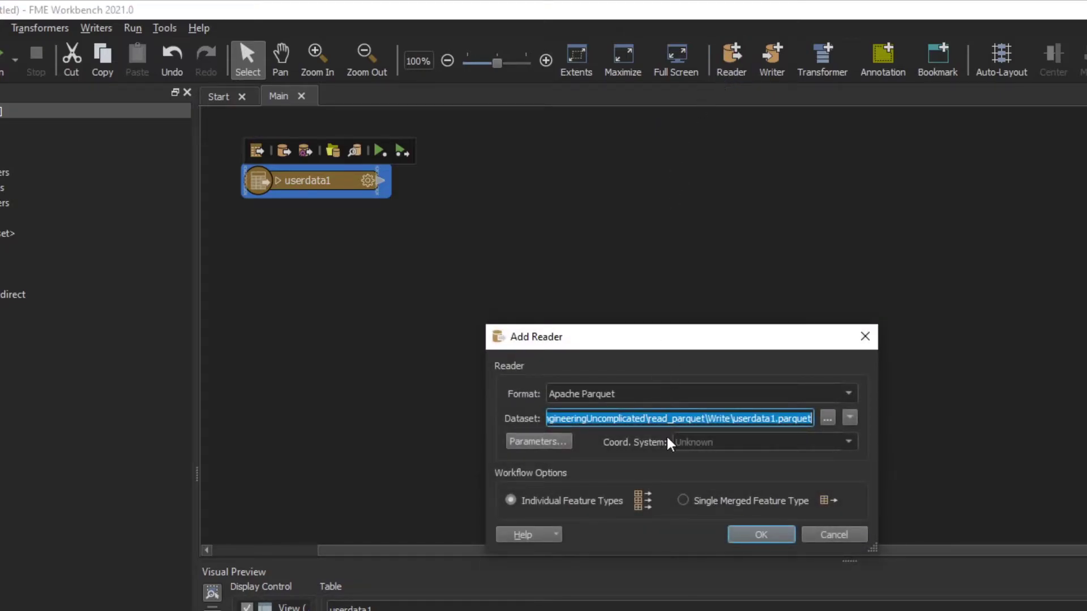
pyautogui.click(682, 501)
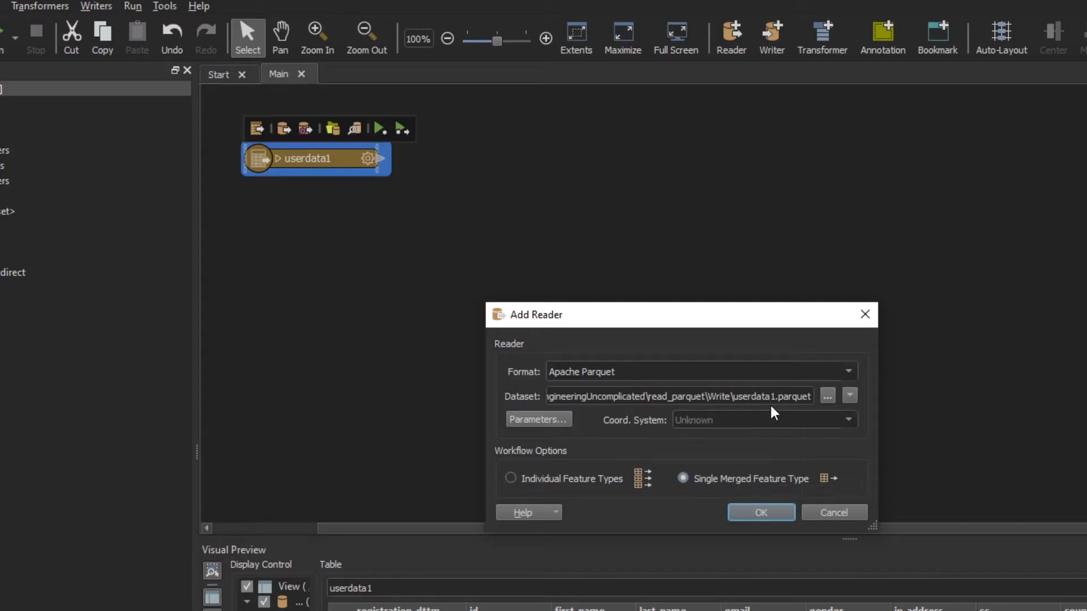
pyautogui.click(848, 396)
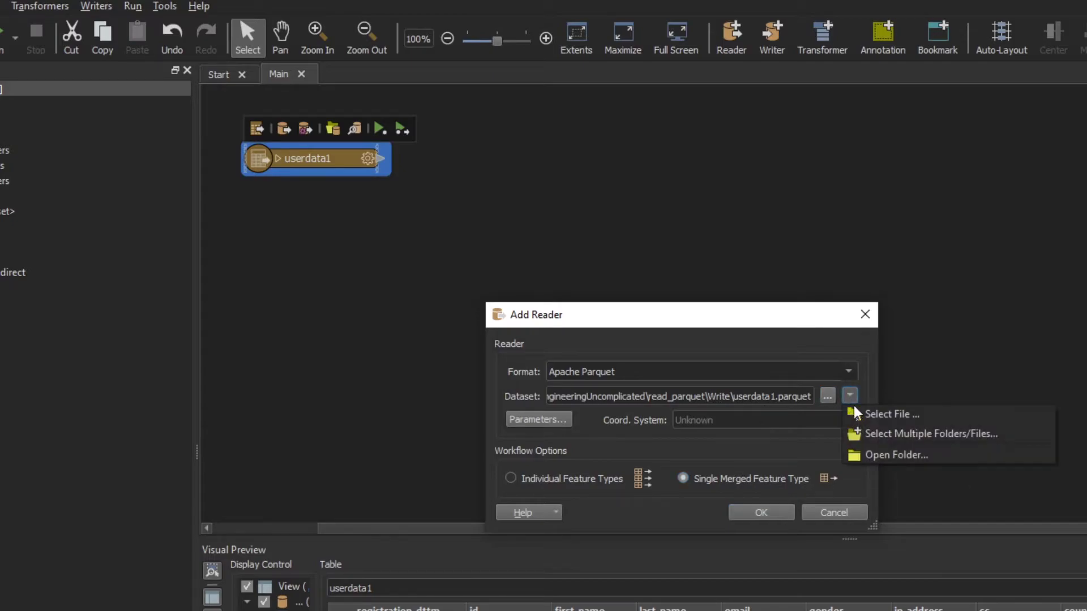
pyautogui.click(875, 437)
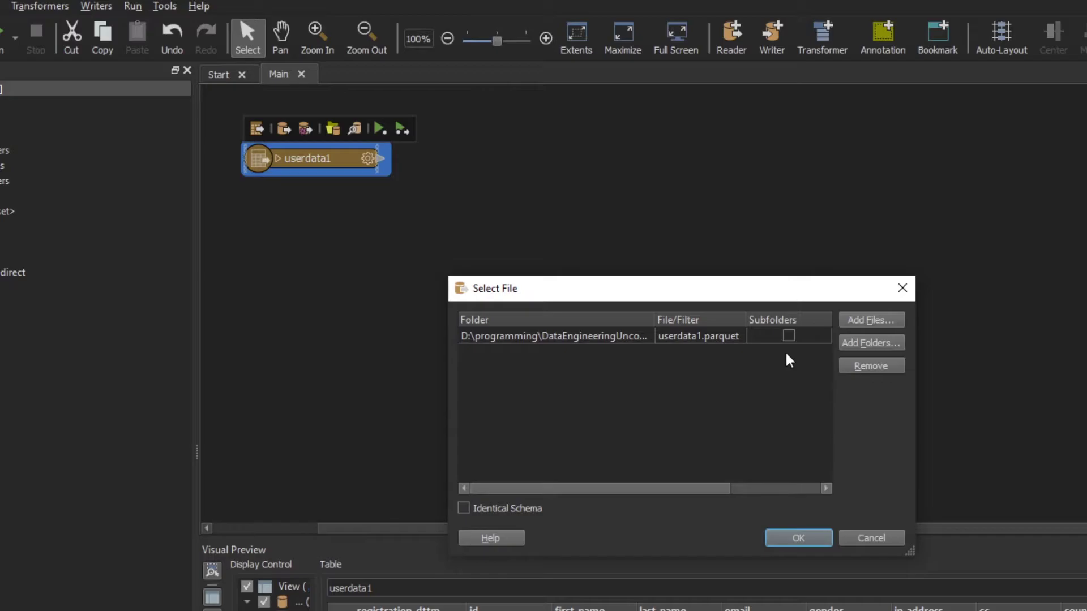
pyautogui.click(711, 338)
pyautogui.click(874, 365)
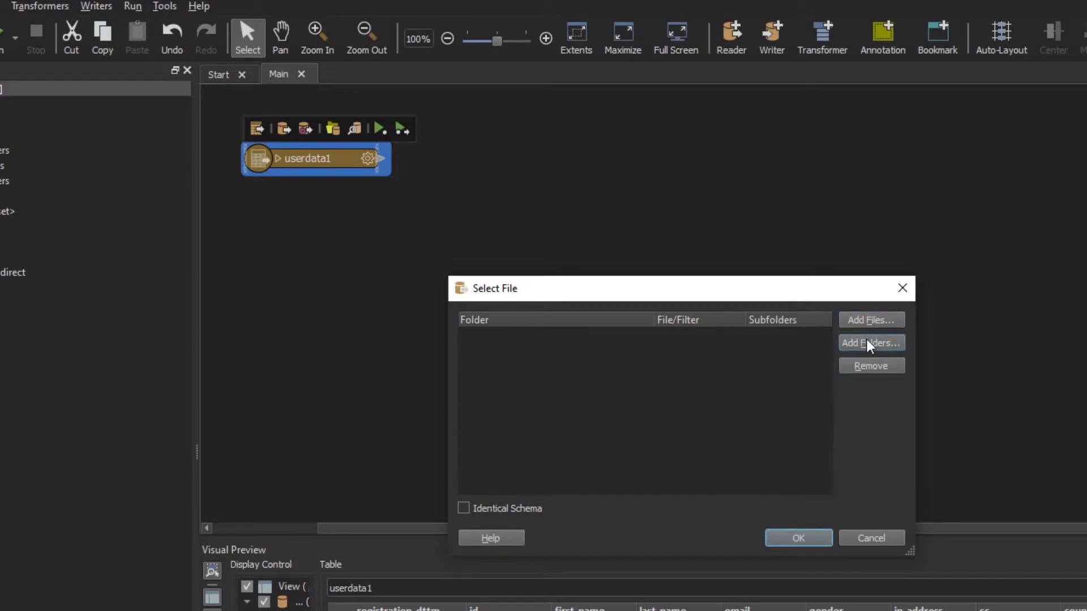
pyautogui.click(867, 343)
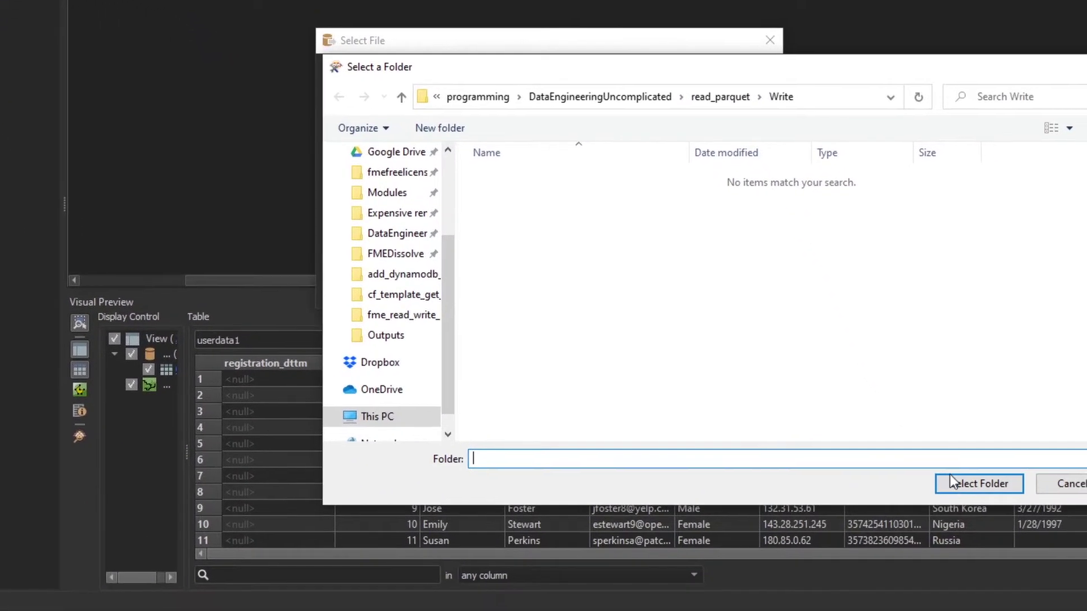
pyautogui.click(1033, 568)
pyautogui.click(645, 281)
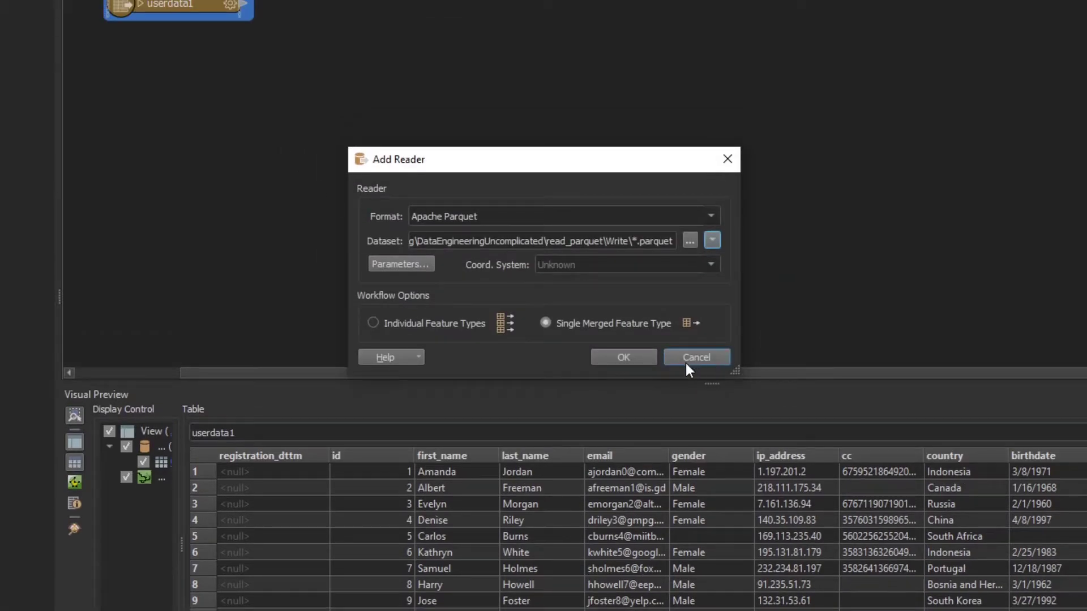
pyautogui.click(621, 351)
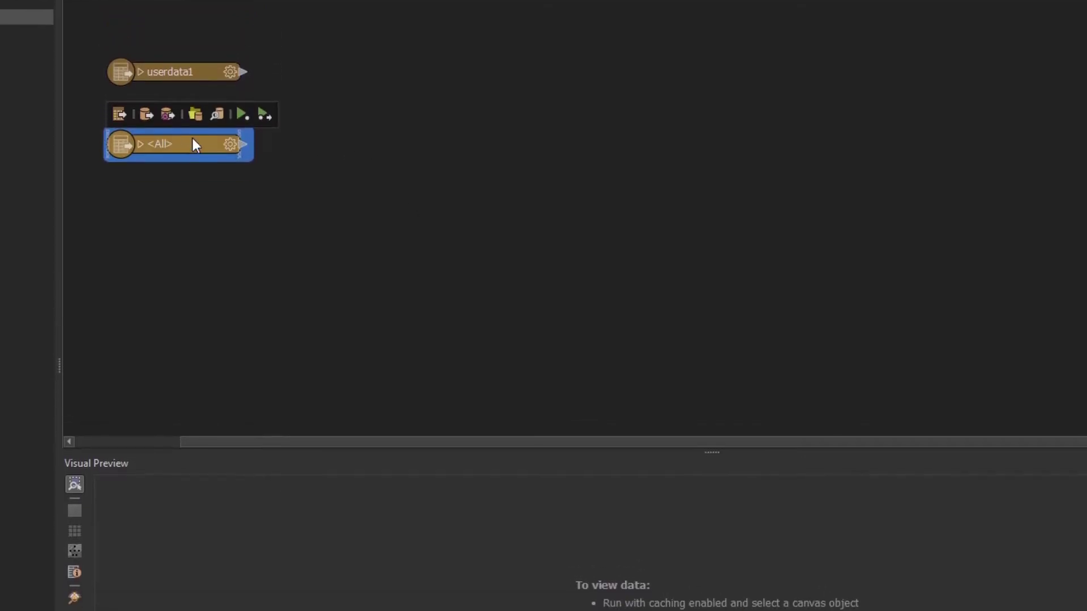
# View the merged <All> reader's source data and scroll through the records
pyautogui.click(217, 134)
pyautogui.scroll(-11, 582, 472)
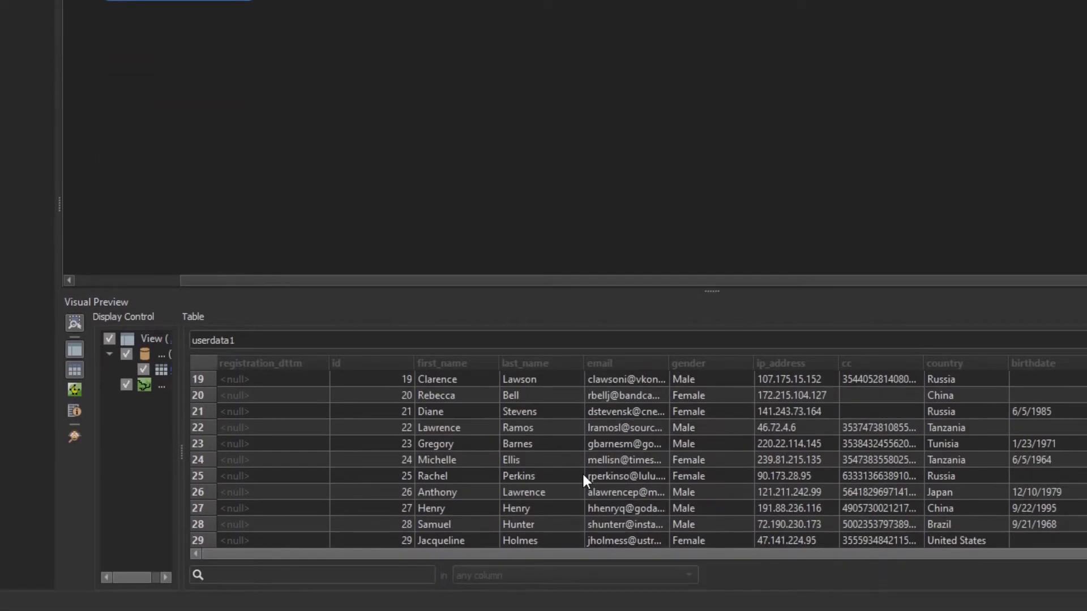
pyautogui.scroll(-9, 584, 476)
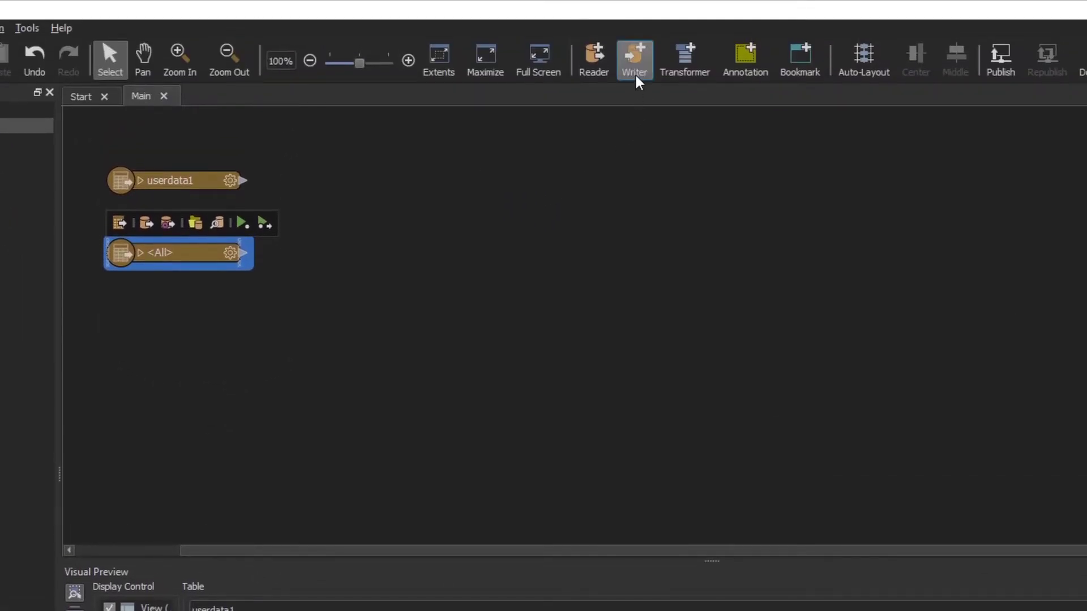
# Add an Apache Parquet writer with the Write folder as its output dataset
pyautogui.click(639, 67)
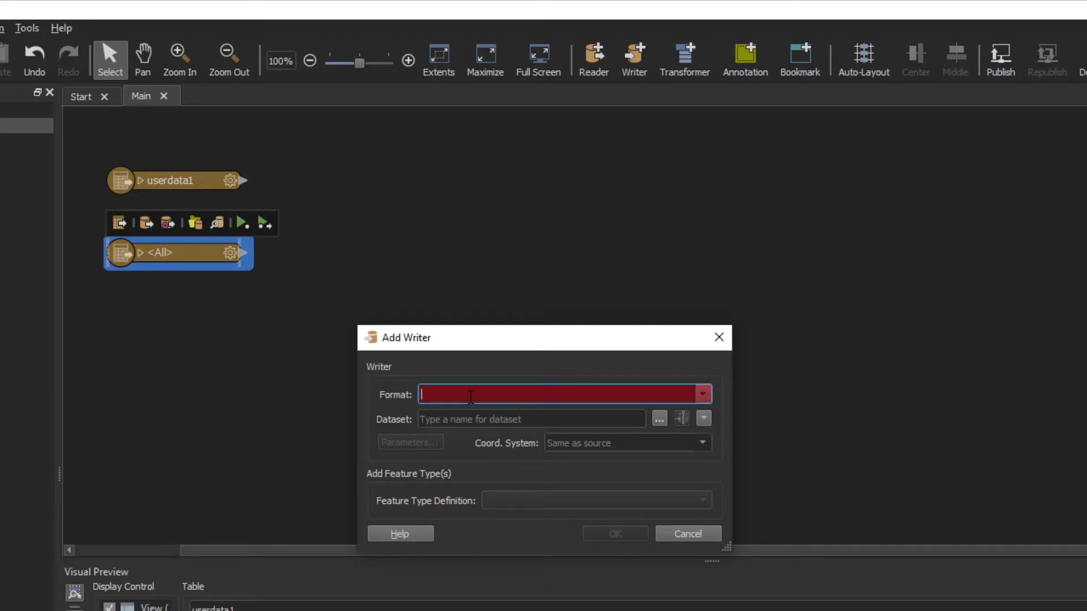
pyautogui.write('parq')
pyautogui.press('Return')
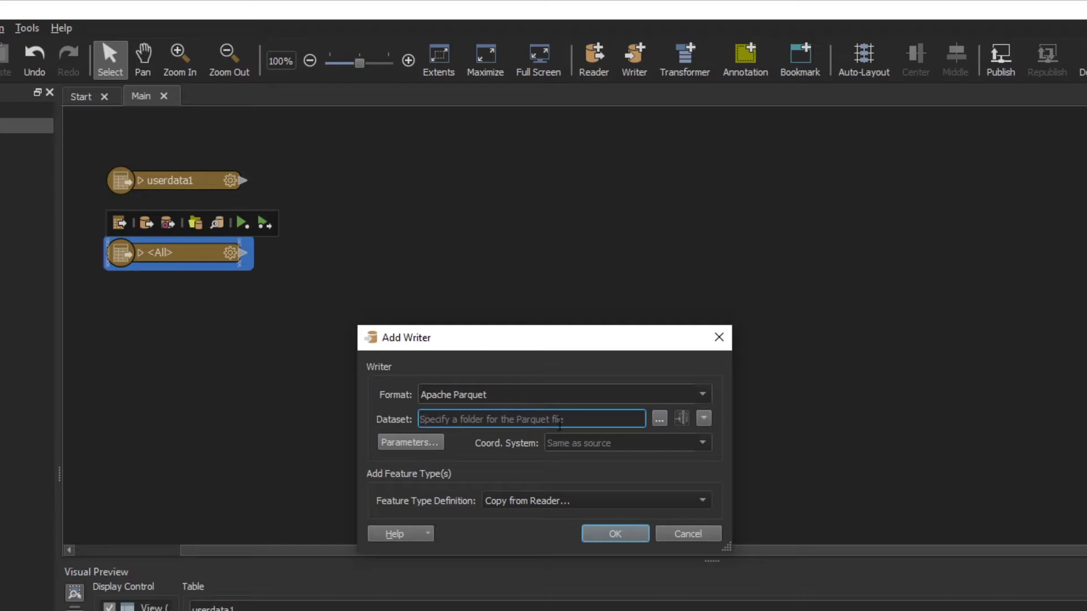
pyautogui.click(659, 420)
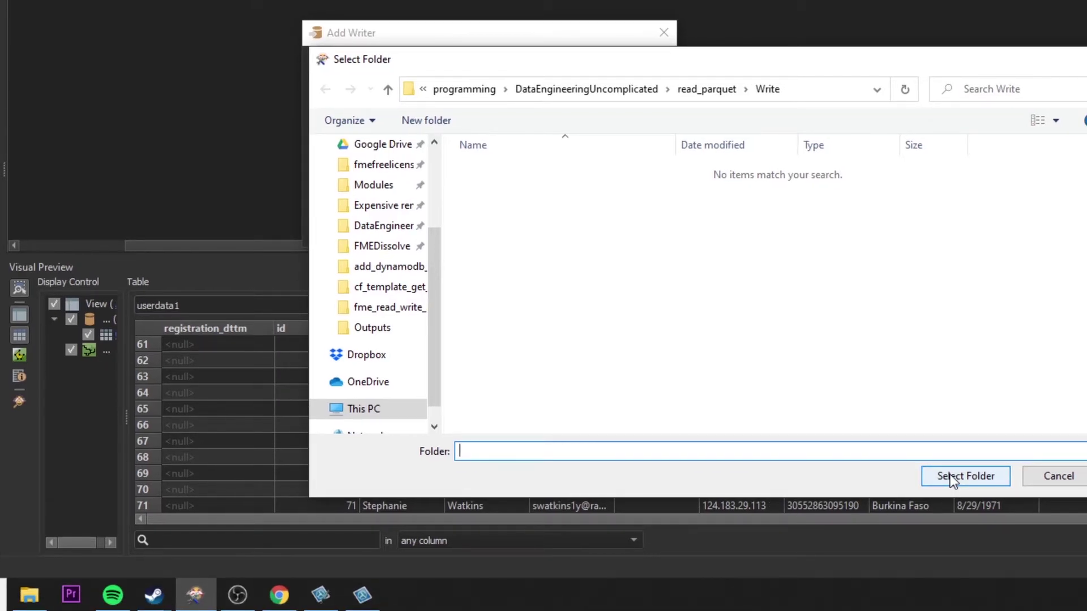
pyautogui.click(950, 475)
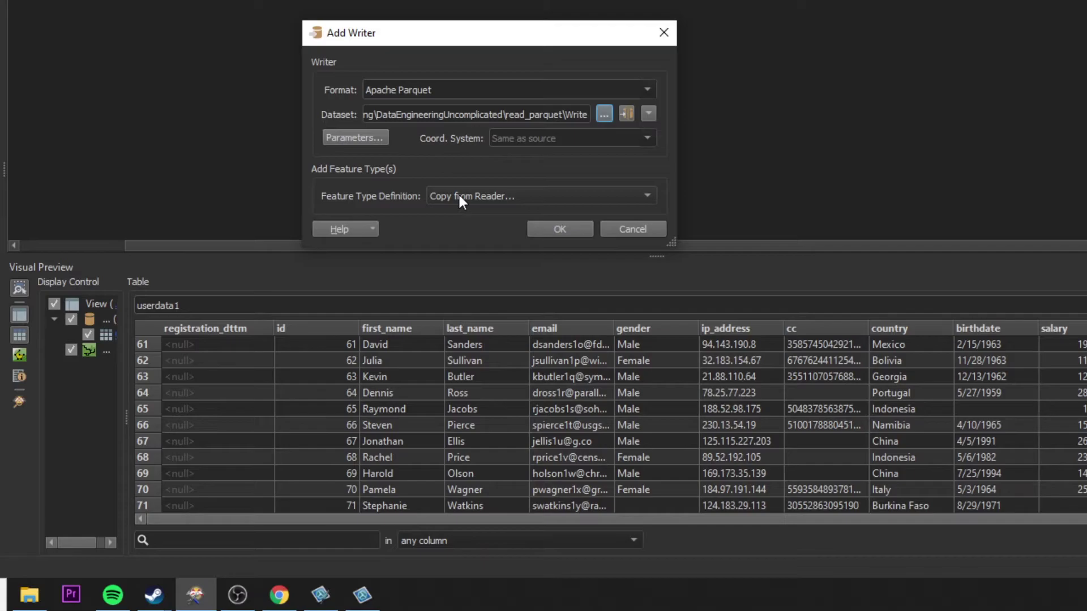
# Keep Copy from Reader for the writer's definition and choose the userdata1 feature type
pyautogui.click(459, 197)
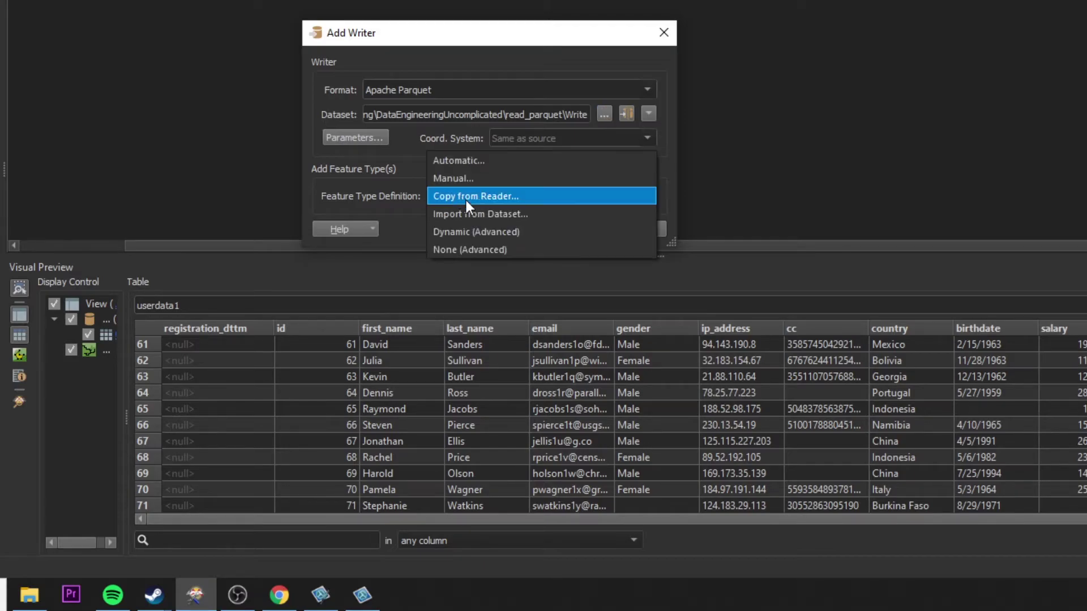
pyautogui.click(451, 194)
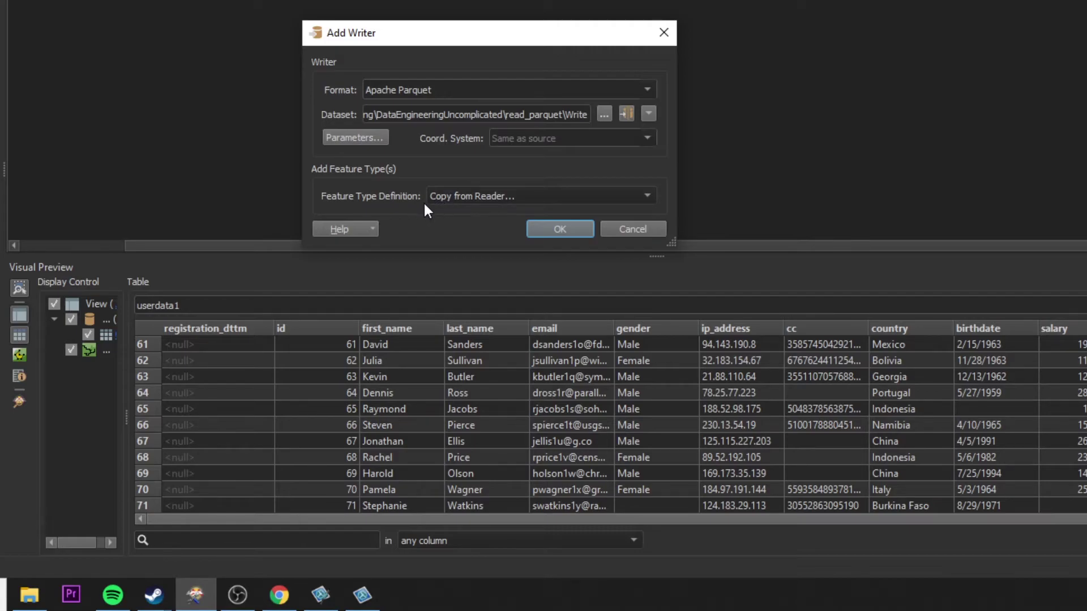
pyautogui.click(557, 227)
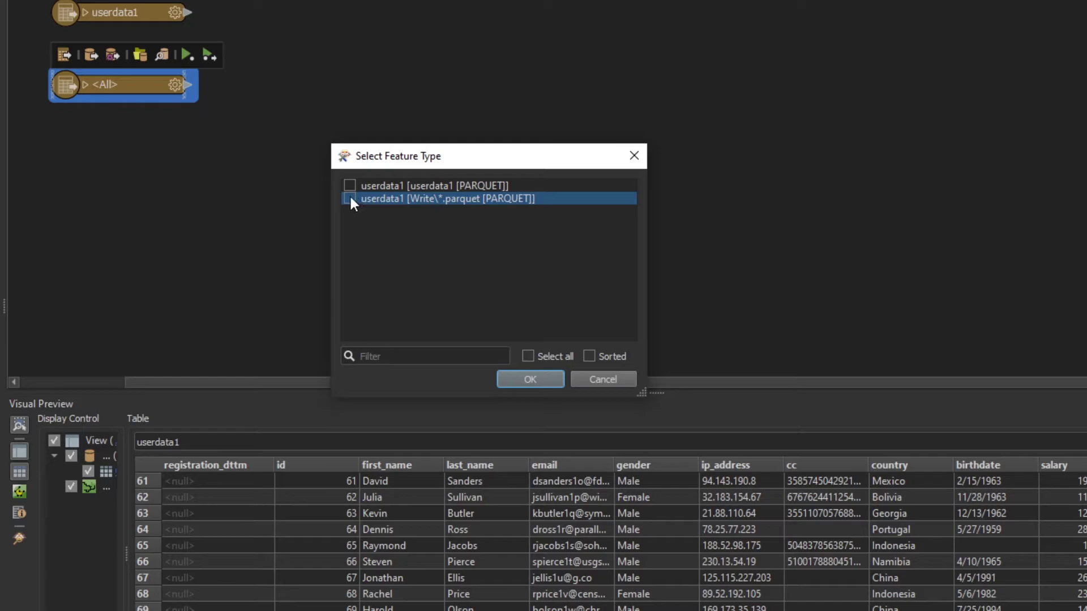
pyautogui.click(348, 186)
# Finish adding the userdata1 writer and connect userdata1's output to it
pyautogui.click(522, 378)
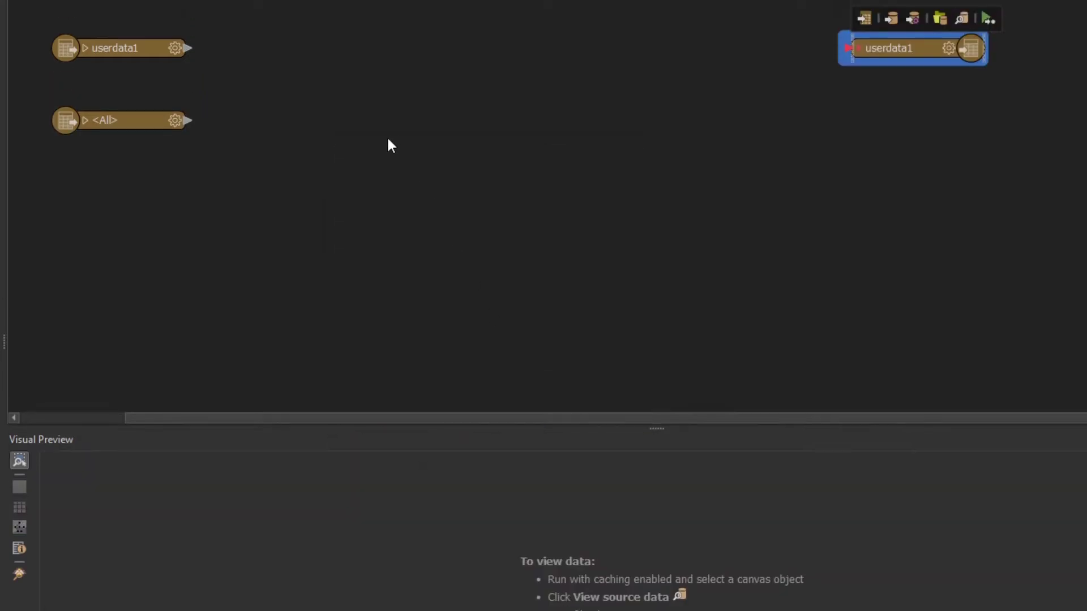
pyautogui.moveTo(190, 48); pyautogui.dragTo(822, 84)
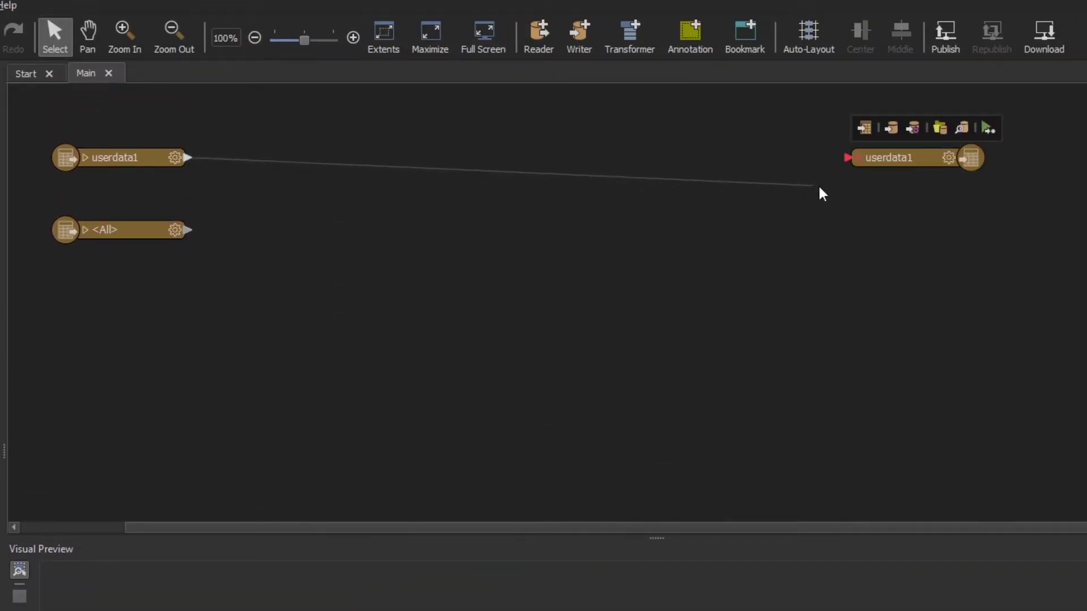
pyautogui.moveTo(822, 194); pyautogui.dragTo(521, 177)
# Rename the writer feature type to test_output
pyautogui.doubleClick(526, 177)
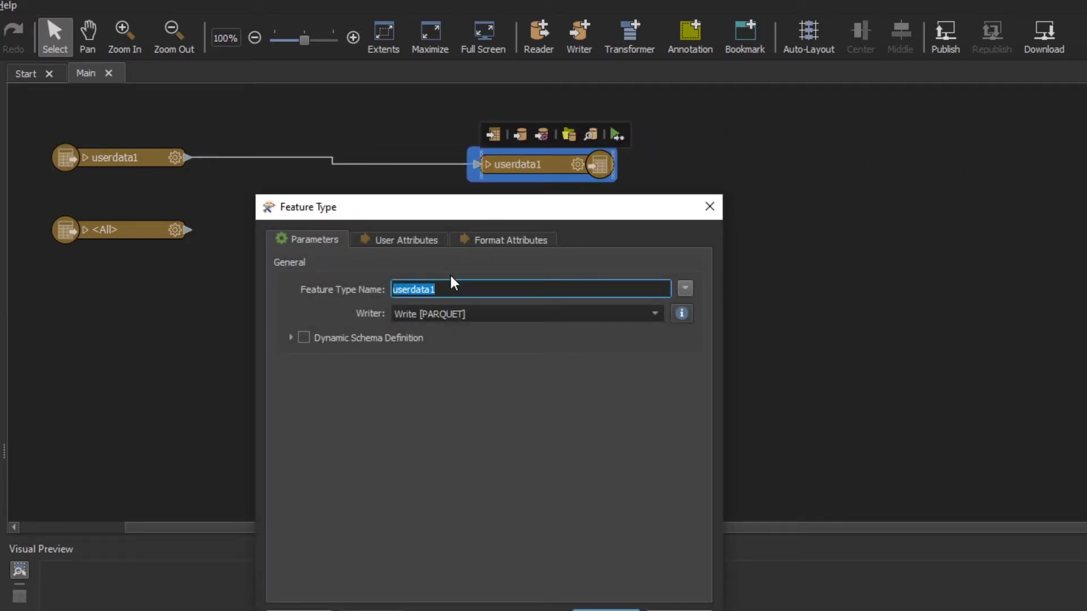
pyautogui.press('BackSpace')
pyautogui.write('test_output')
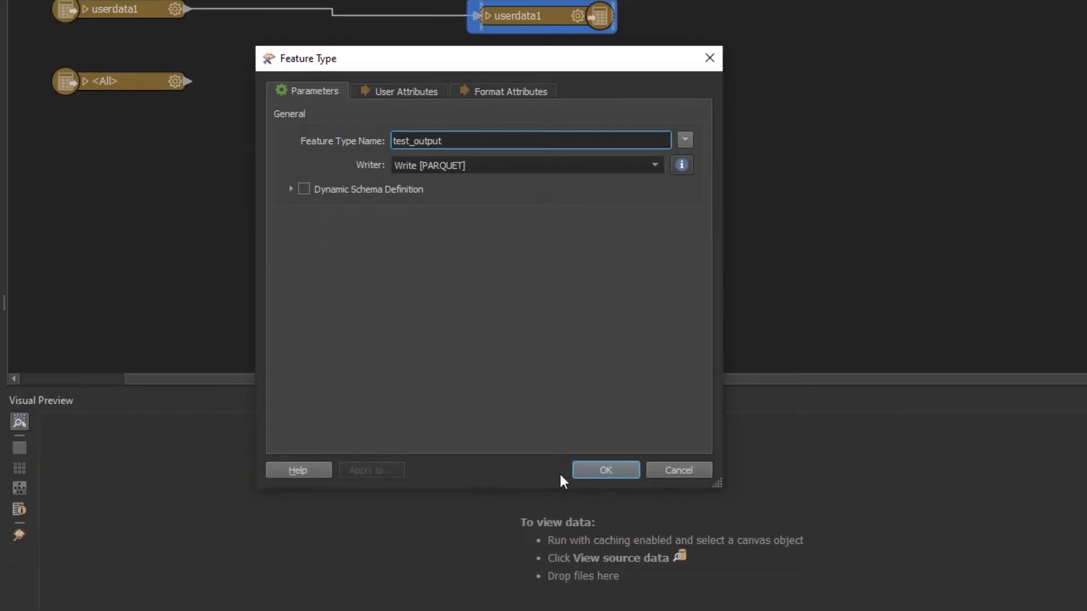
pyautogui.click(595, 610)
pyautogui.click(536, 277)
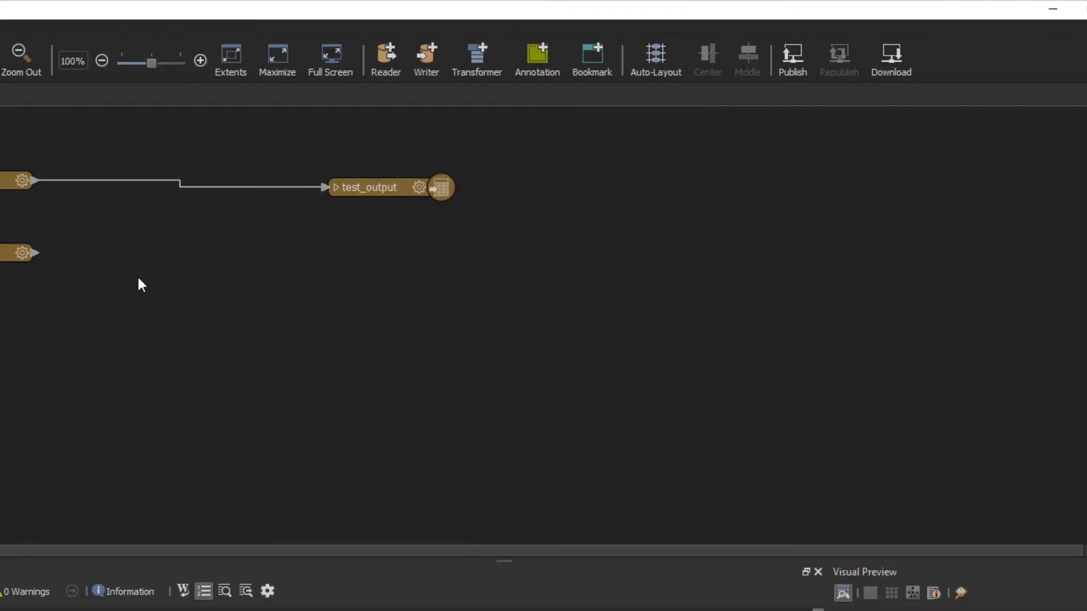
# Delete the unused <All> feature type along with its now-empty reader
pyautogui.click(138, 256)
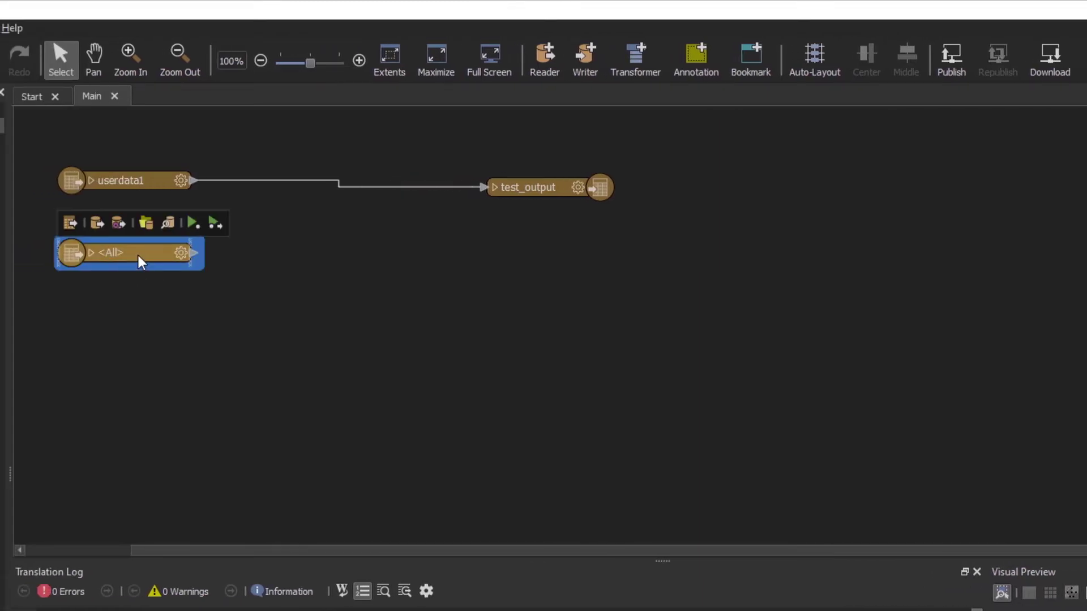
pyautogui.press('Delete')
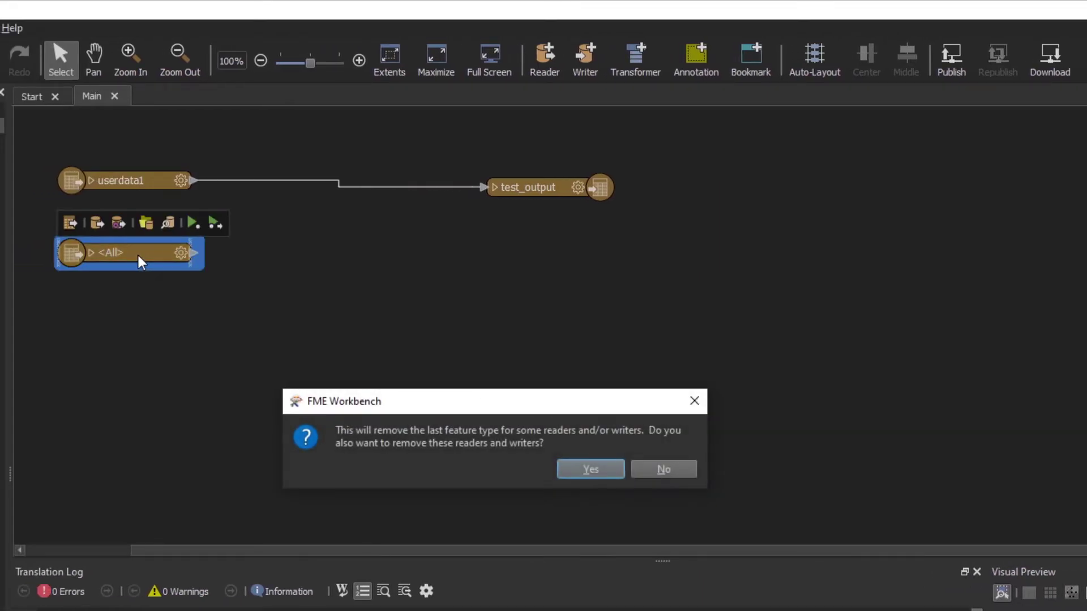
pyautogui.press('Return')
# Run the workspace translation with the current parameter values
pyautogui.click(126, 57)
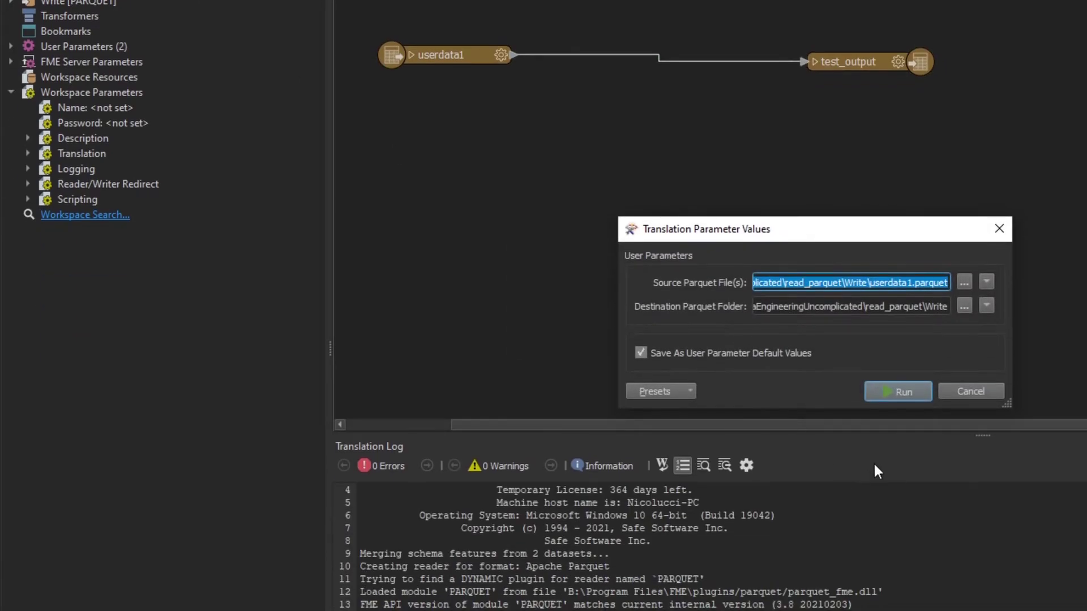
pyautogui.click(899, 511)
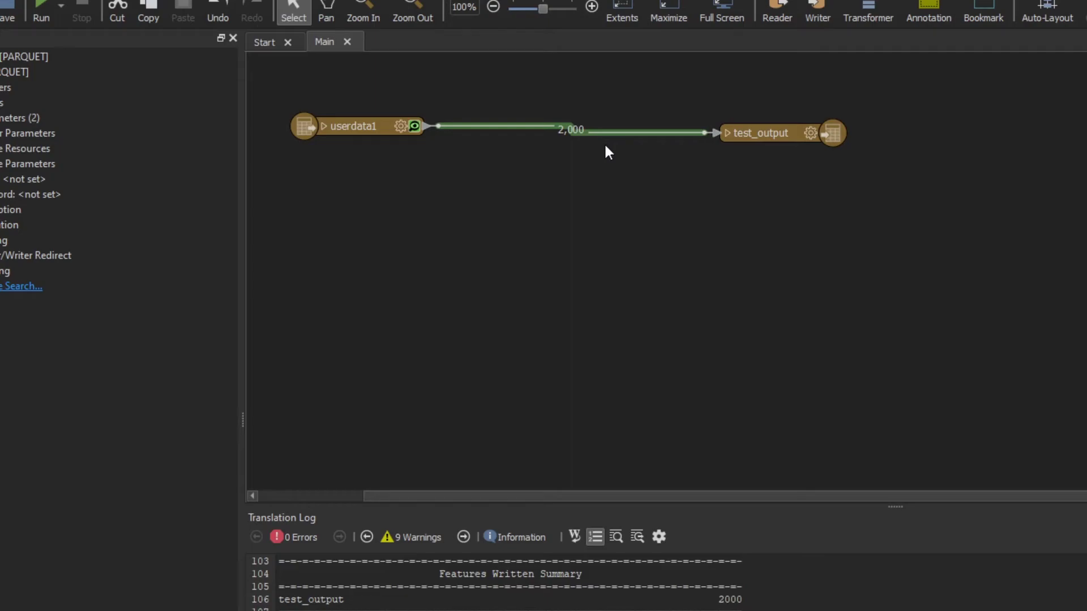
# Insert an AttributeManager on the userdata1–test_output connection and accept its default settings
pyautogui.doubleClick(605, 146)
pyautogui.write('att')
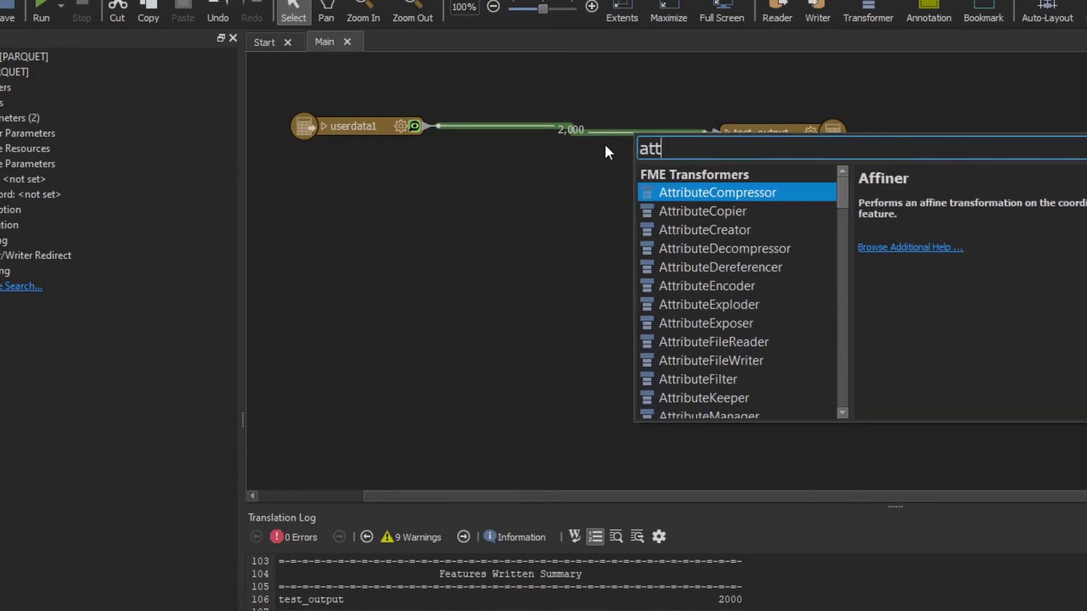
pyautogui.write('ributeman')
pyautogui.press('Return')
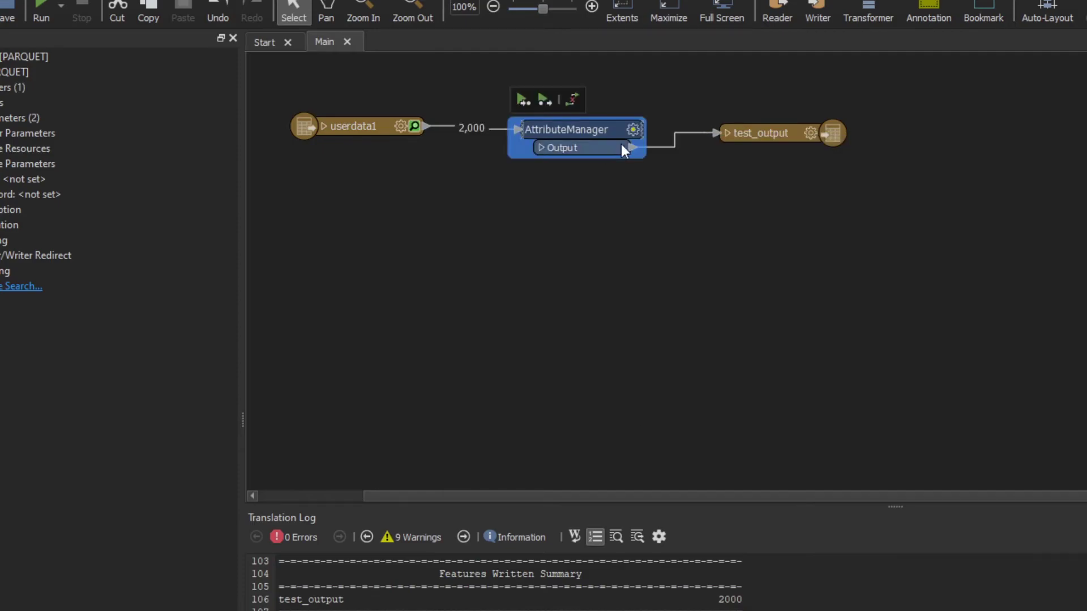
pyautogui.doubleClick(588, 143)
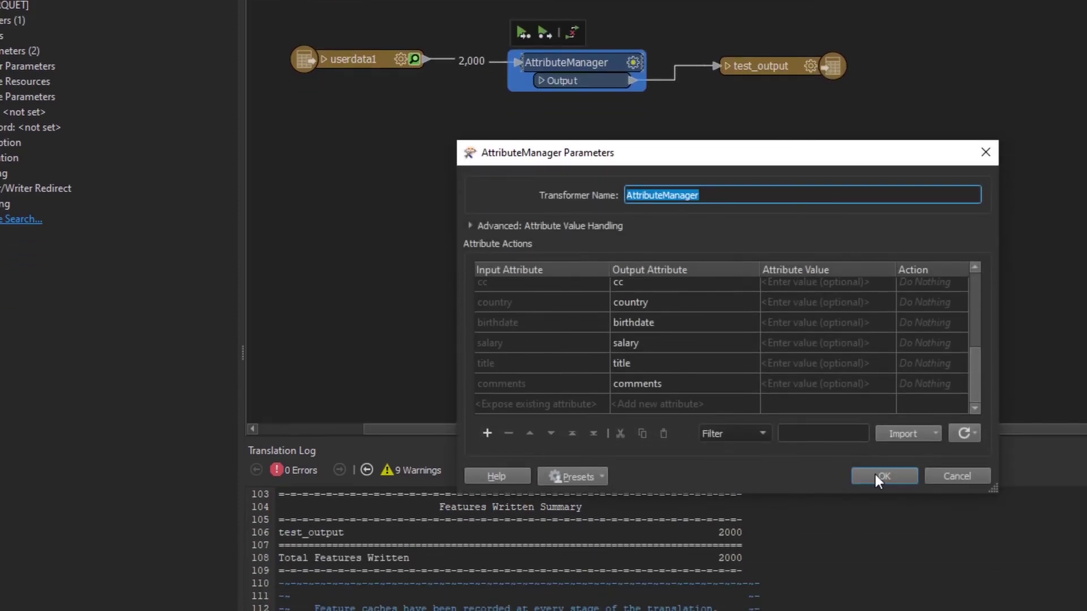
pyautogui.click(884, 509)
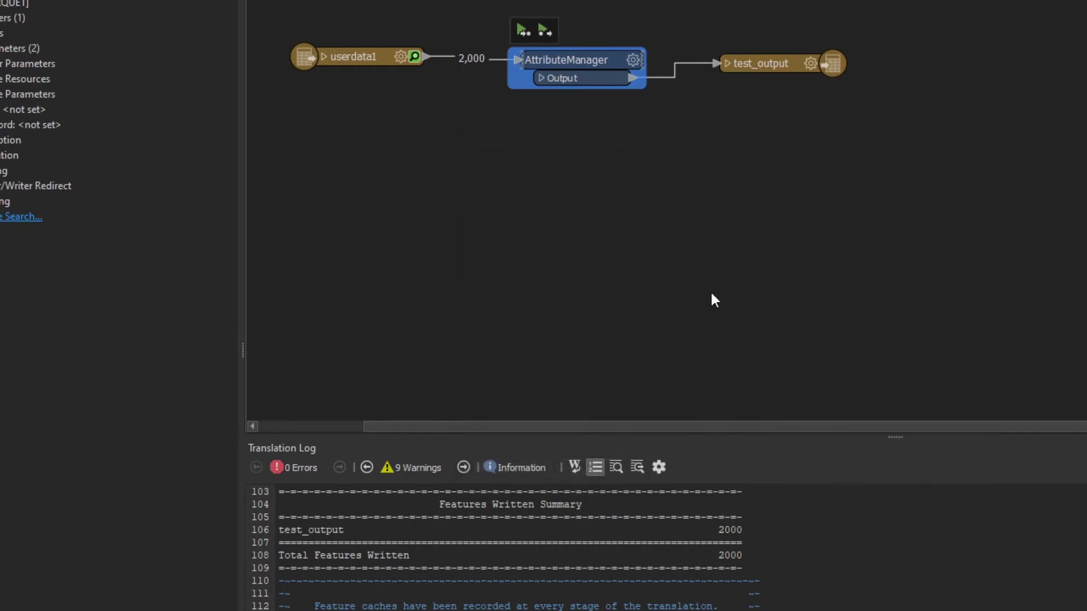
pyautogui.click(528, 181)
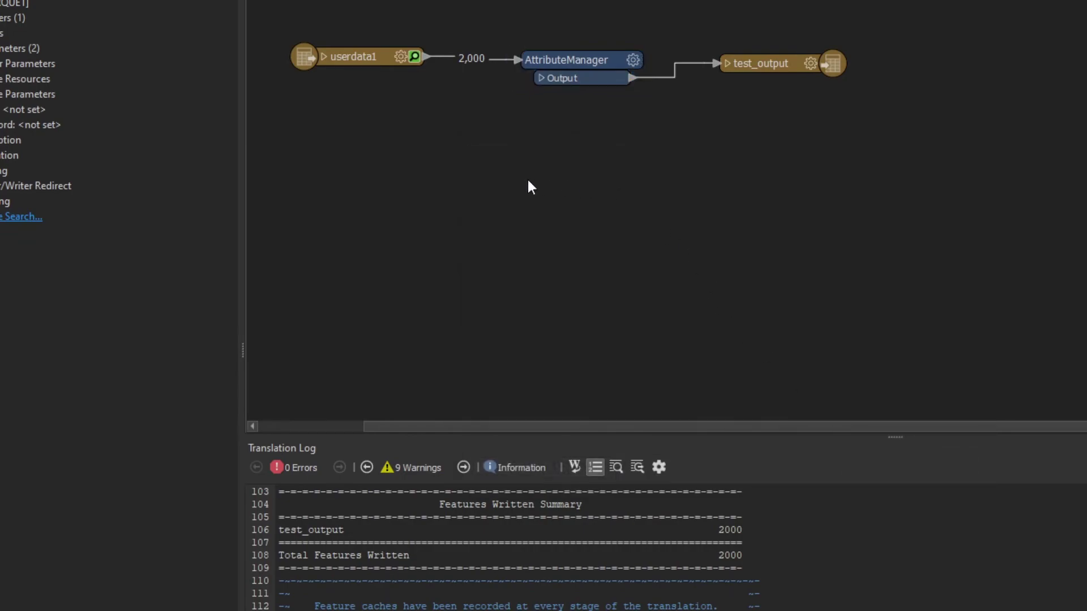
# Place a FeatureReader set to Apache Parquet, then delete it from the canvas
pyautogui.write('feature')
pyautogui.press('Down')
pyautogui.press('Down')
pyautogui.press('Down')
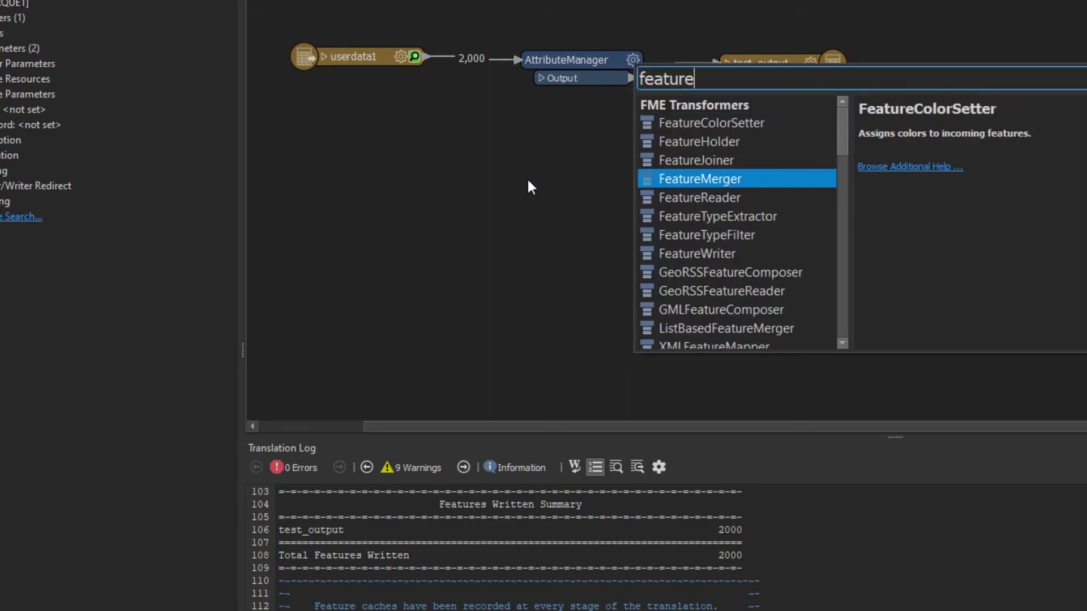
pyautogui.write('rea')
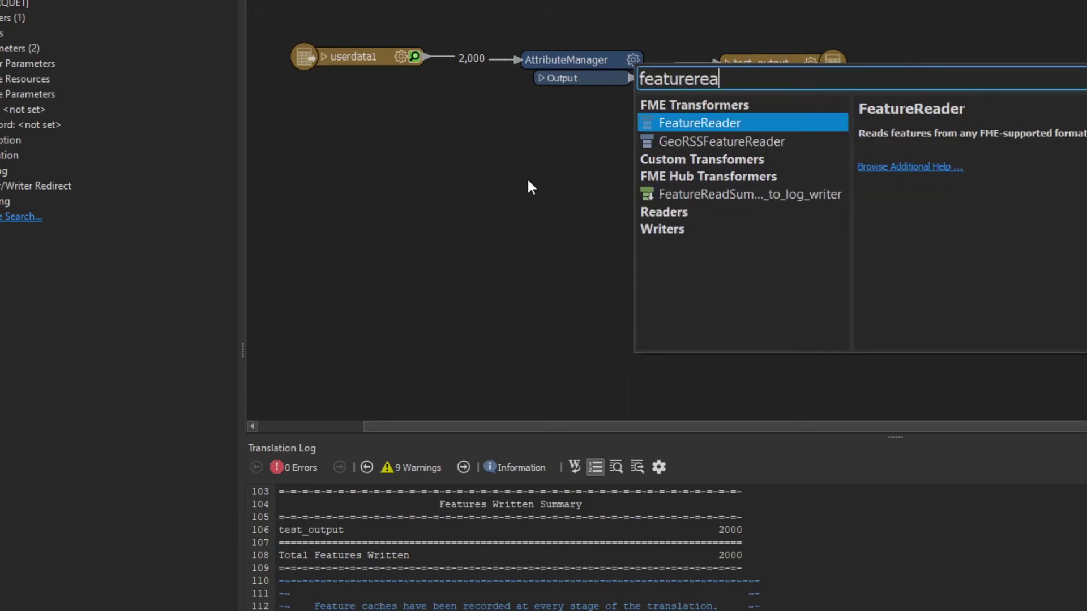
pyautogui.press('Return')
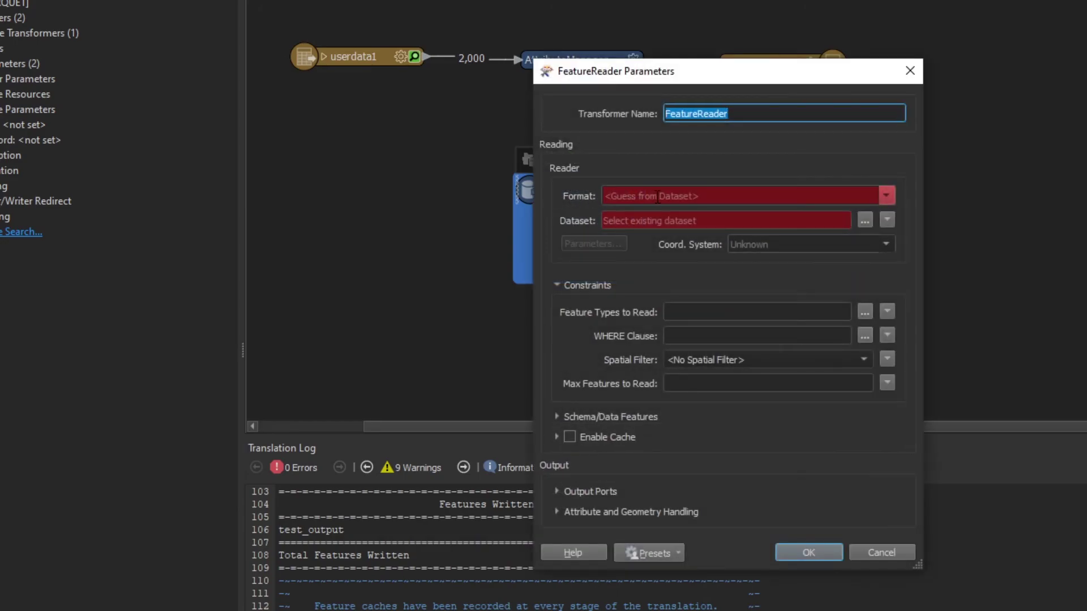
pyautogui.click(885, 198)
pyautogui.press('Down')
pyautogui.press('Down')
pyautogui.press('Down')
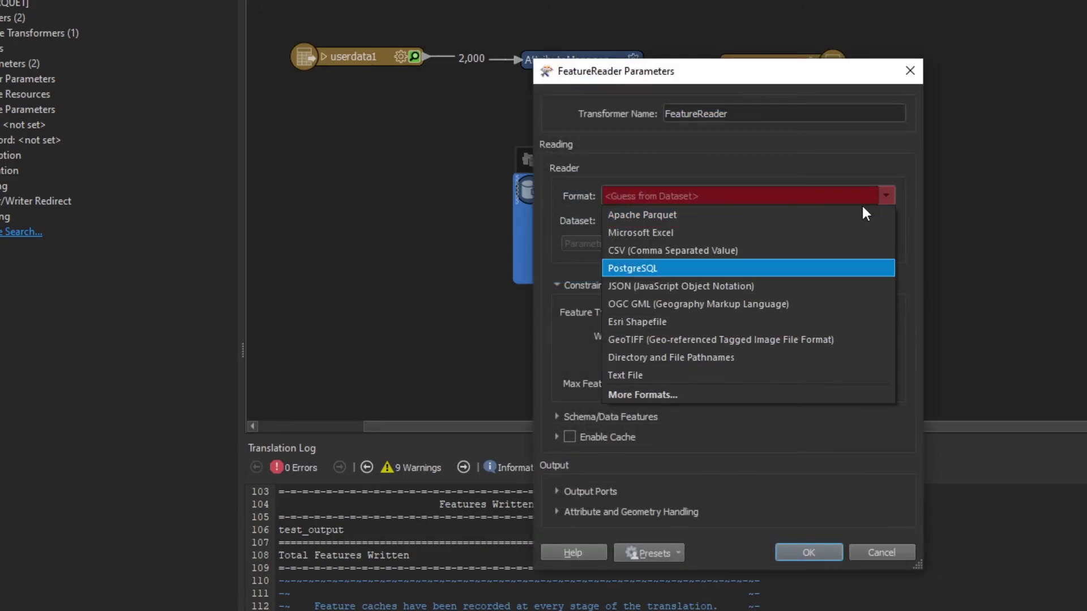
pyautogui.click(627, 216)
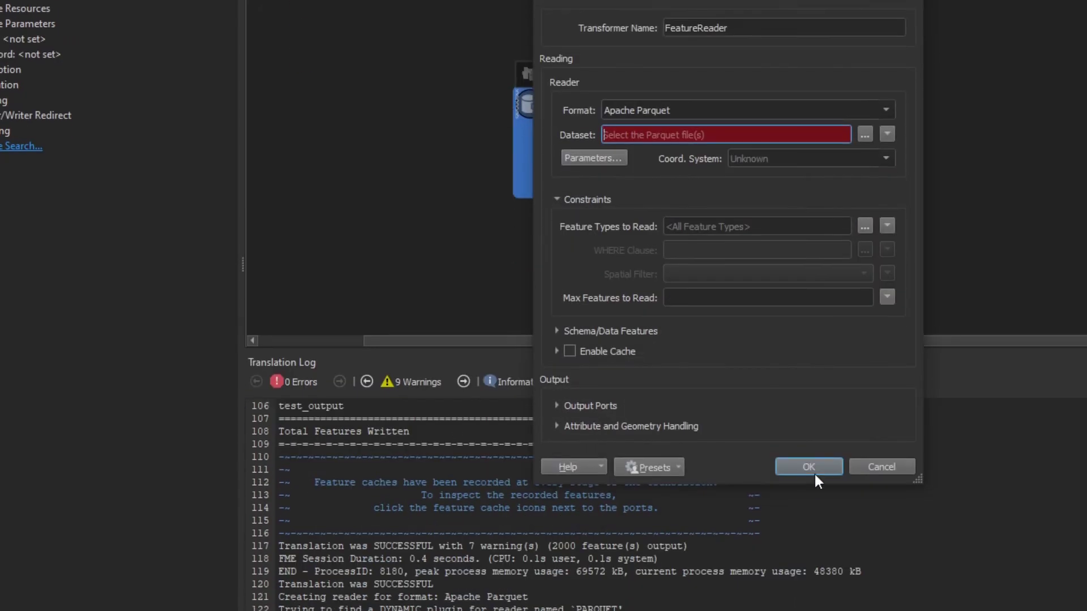
pyautogui.click(860, 552)
pyautogui.press('Delete')
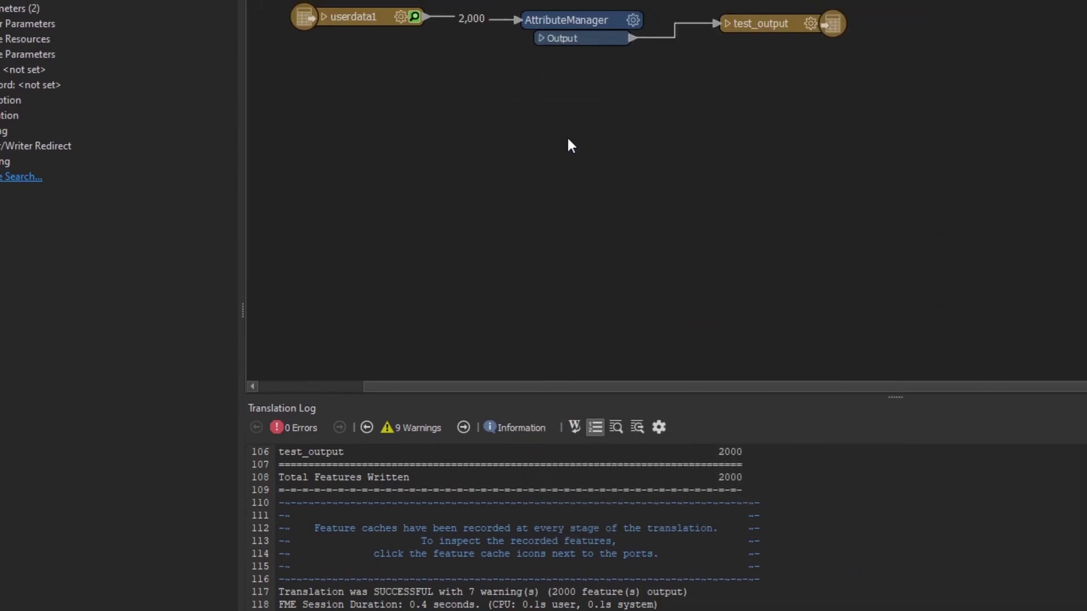
# Add a FeatureWriter with Apache Parquet as its output format
pyautogui.write('featurew')
pyautogui.press('Return')
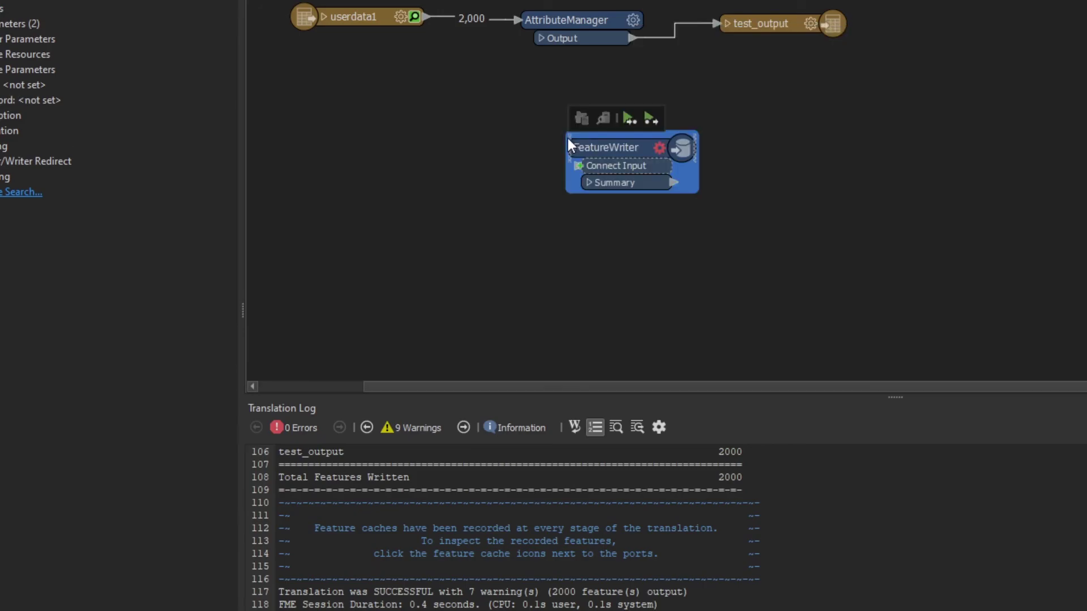
pyautogui.doubleClick(586, 146)
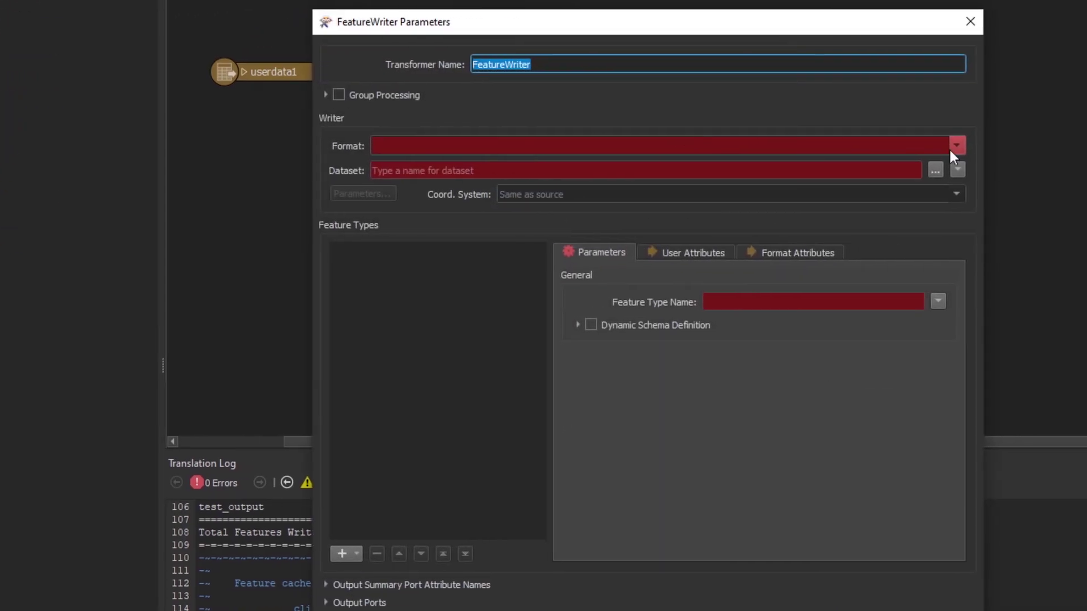
pyautogui.click(955, 147)
pyautogui.press('Down')
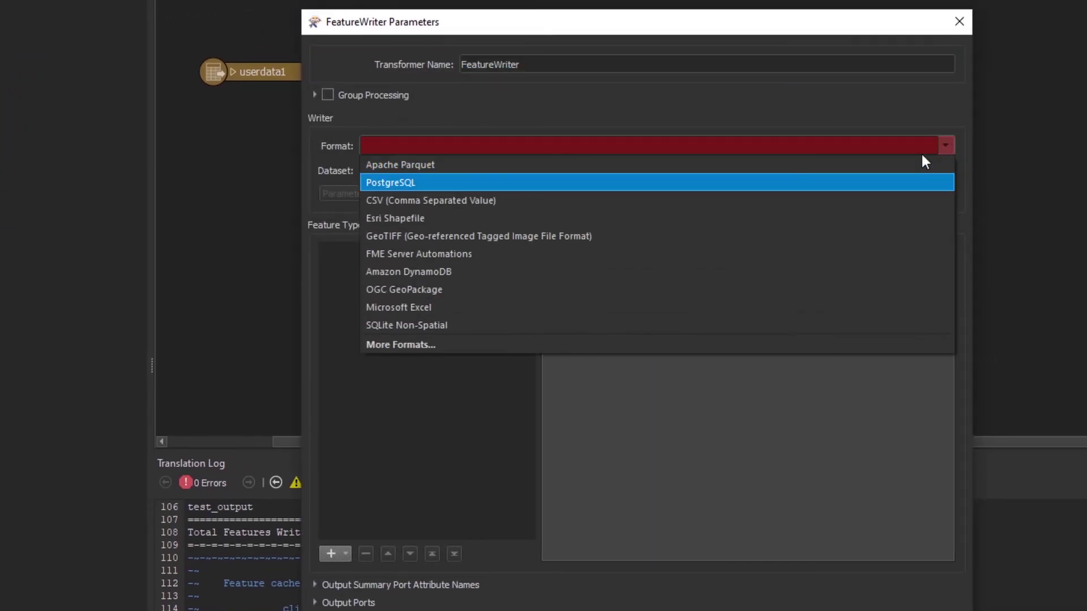
pyautogui.click(589, 172)
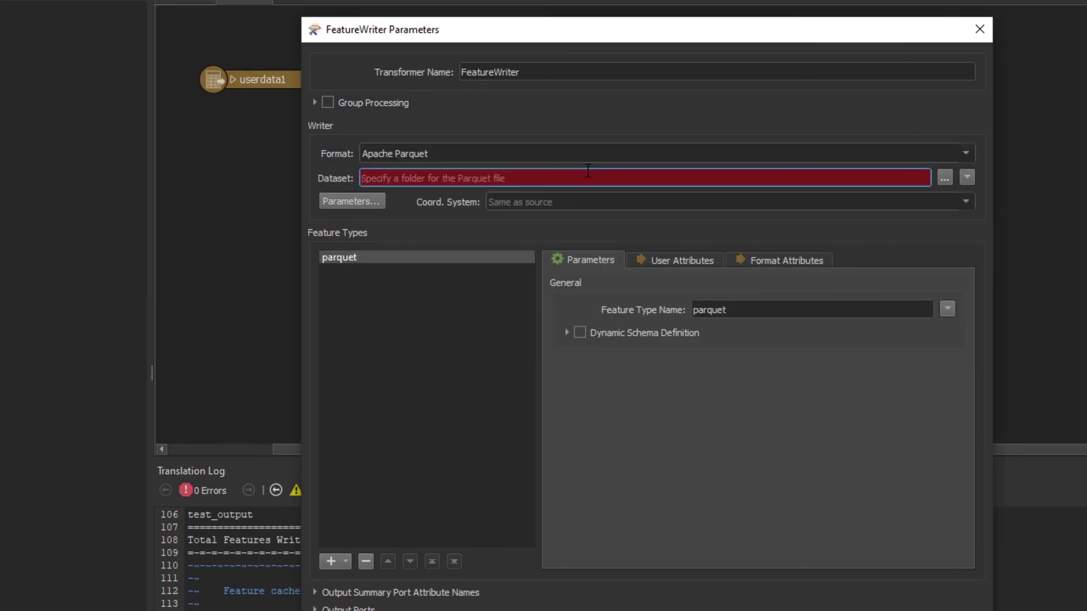
pyautogui.press('Return')
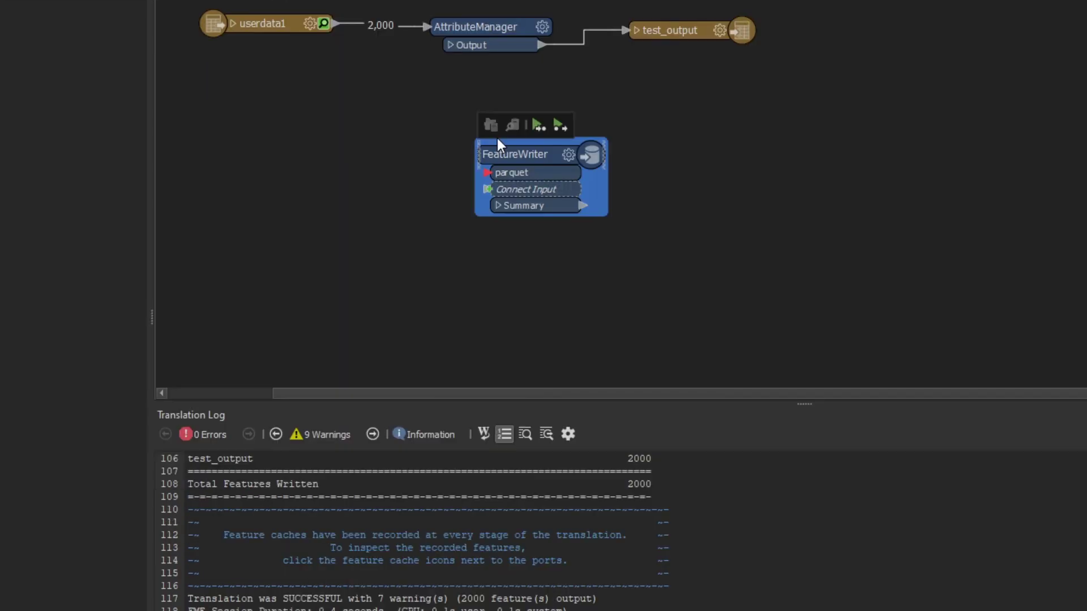